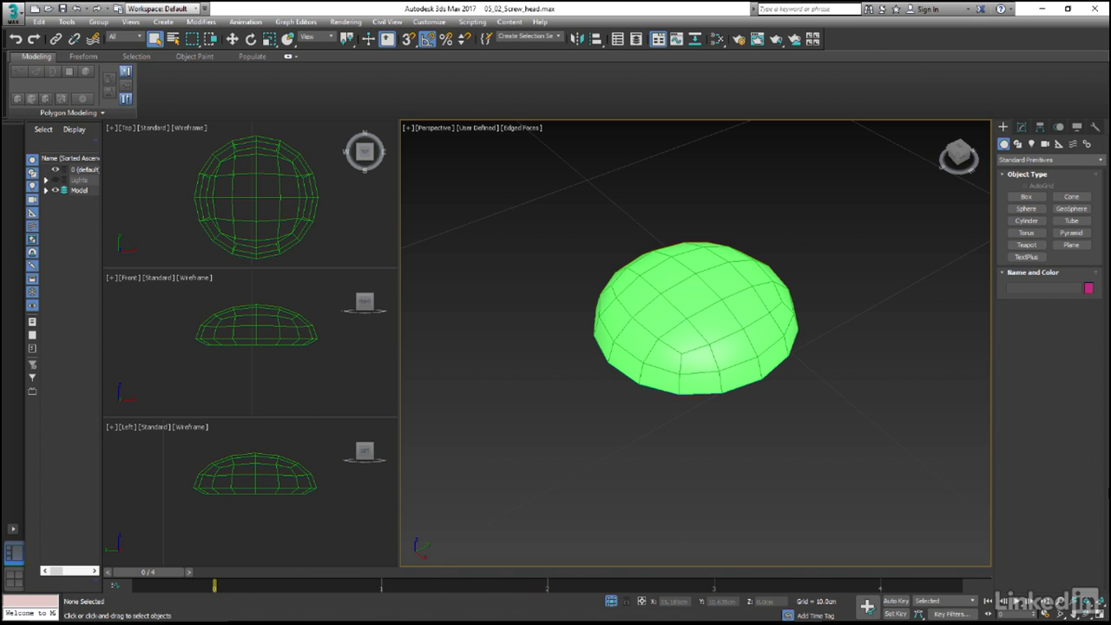
- Select the eight top edges of the screw head that form a cross through its center
click(715, 325)
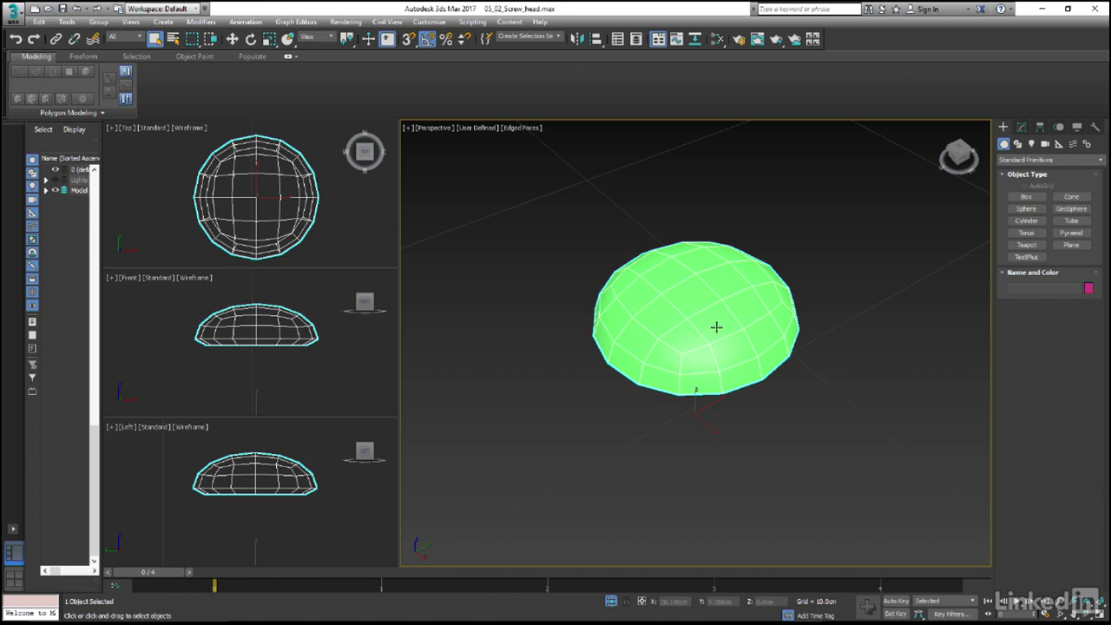
click(1022, 126)
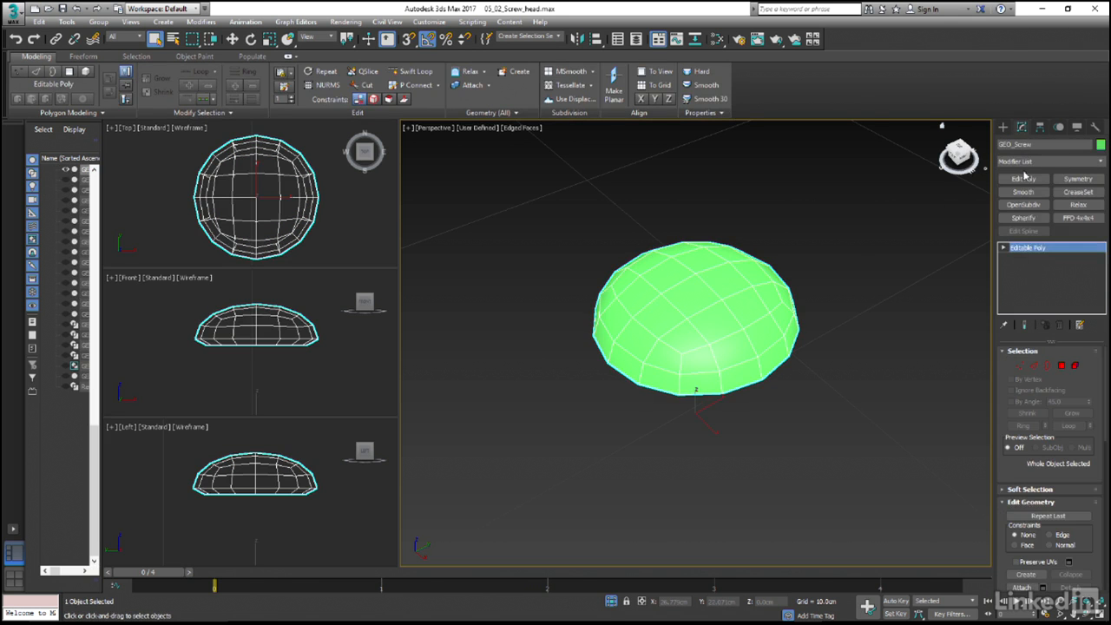
click(1034, 366)
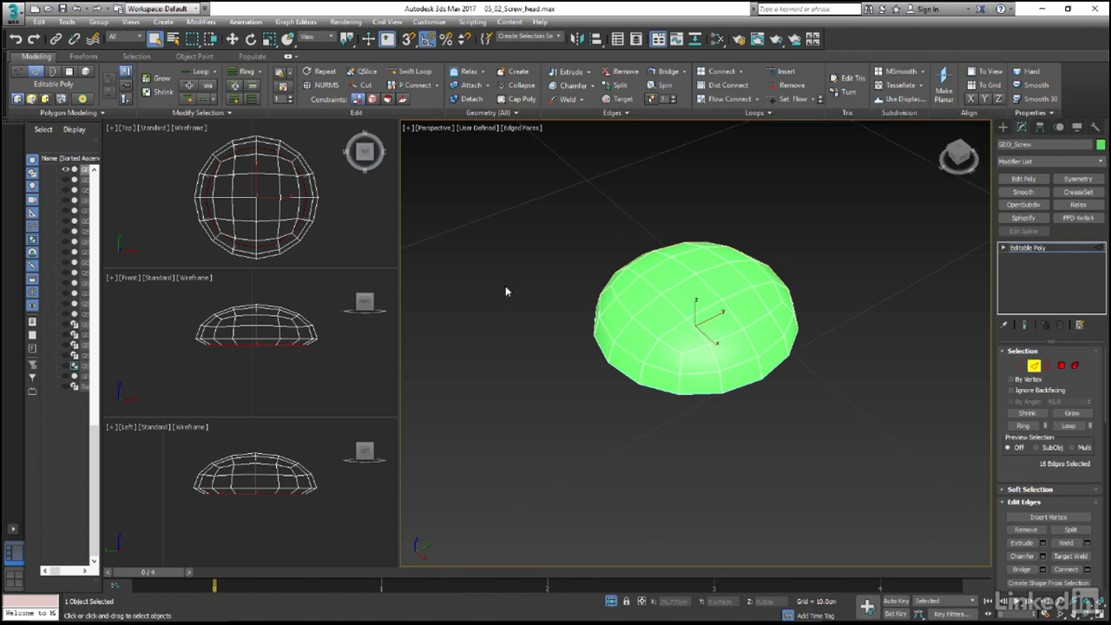
right_click(361, 236)
key(alt+w)
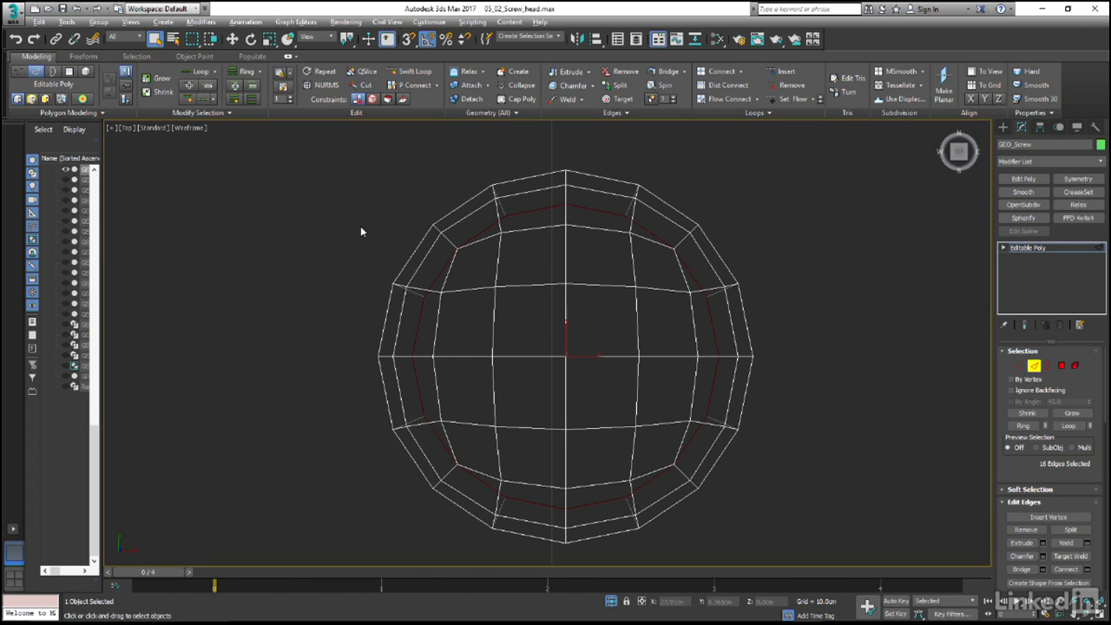
drag(541, 338, 590, 385)
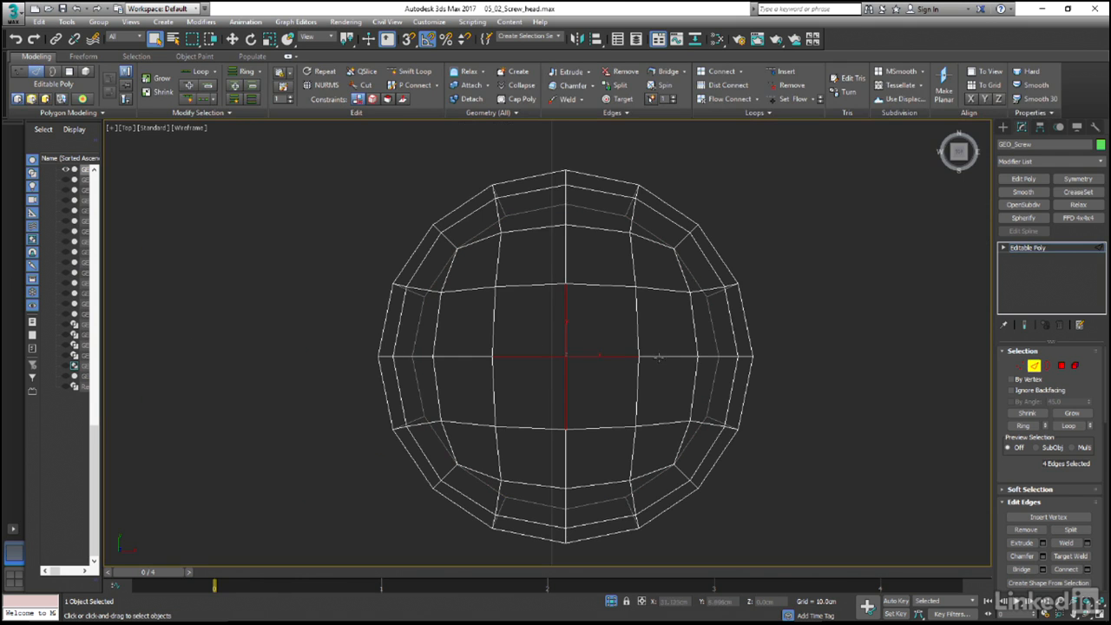
ctrl+click(662, 357)
ctrl+click(566, 269)
ctrl+click(583, 452)
- Start a Chamfer on the selected cross edges with an edge chamfer amount of 0.25 cm
key(alt+w)
alt+middle_drag(731, 367, 639, 298)
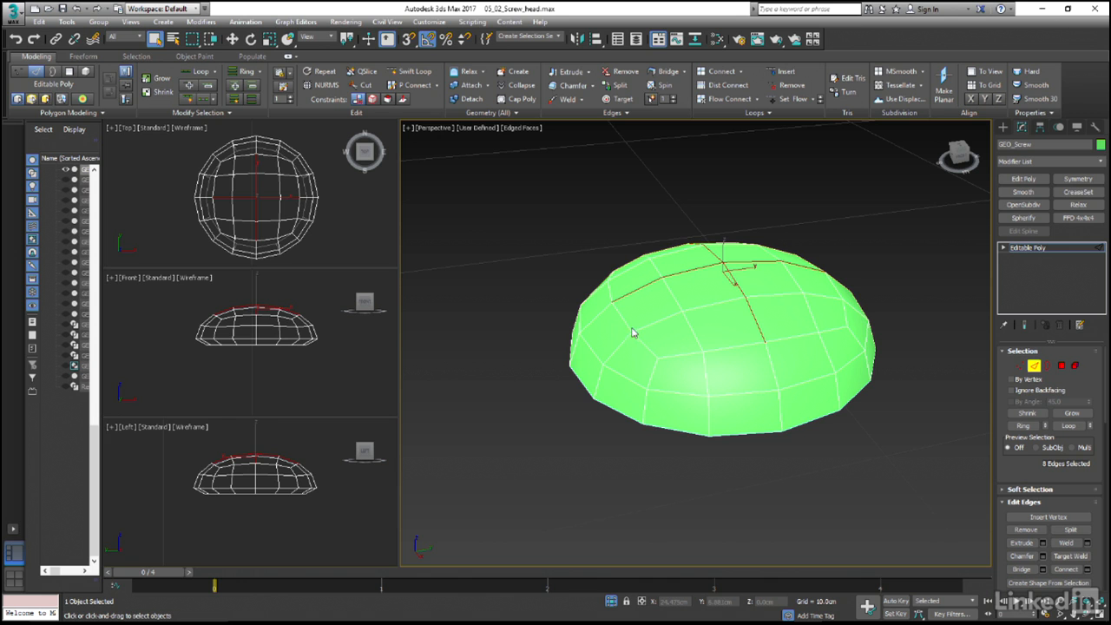
shift+click(572, 85)
drag(699, 328, 468, 208)
right_click(473, 246)
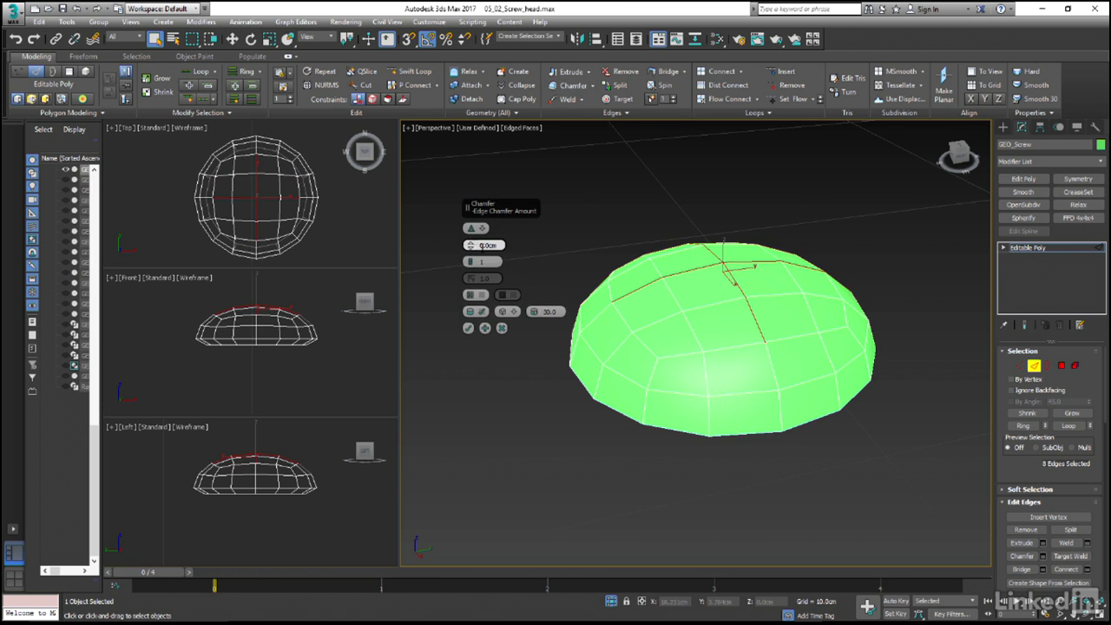
drag(479, 246, 502, 246)
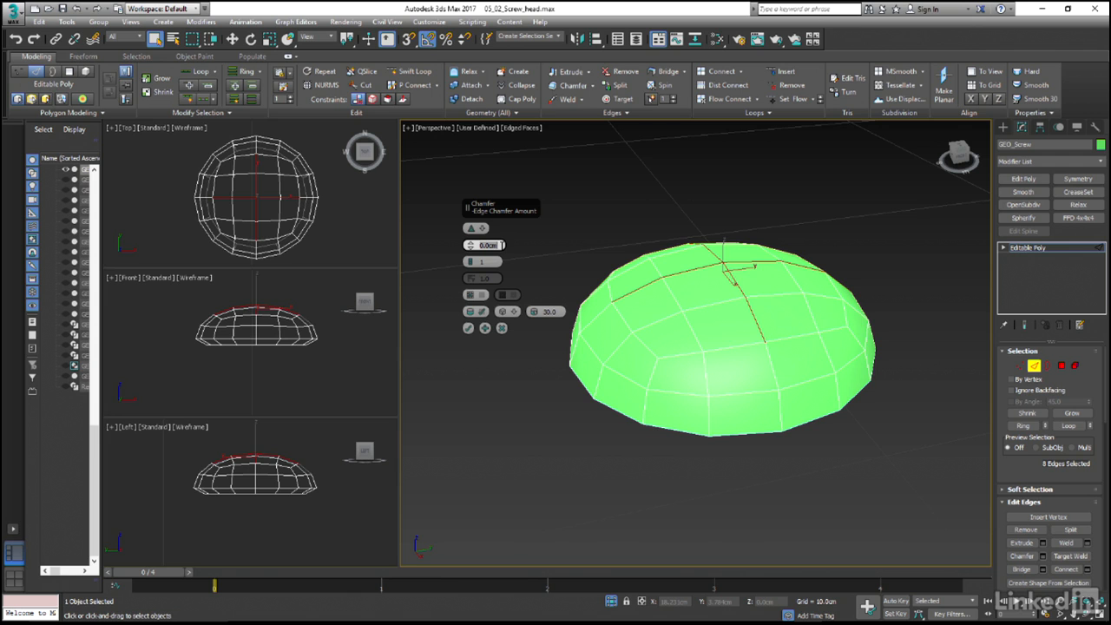
text(0.25)
key(Return)
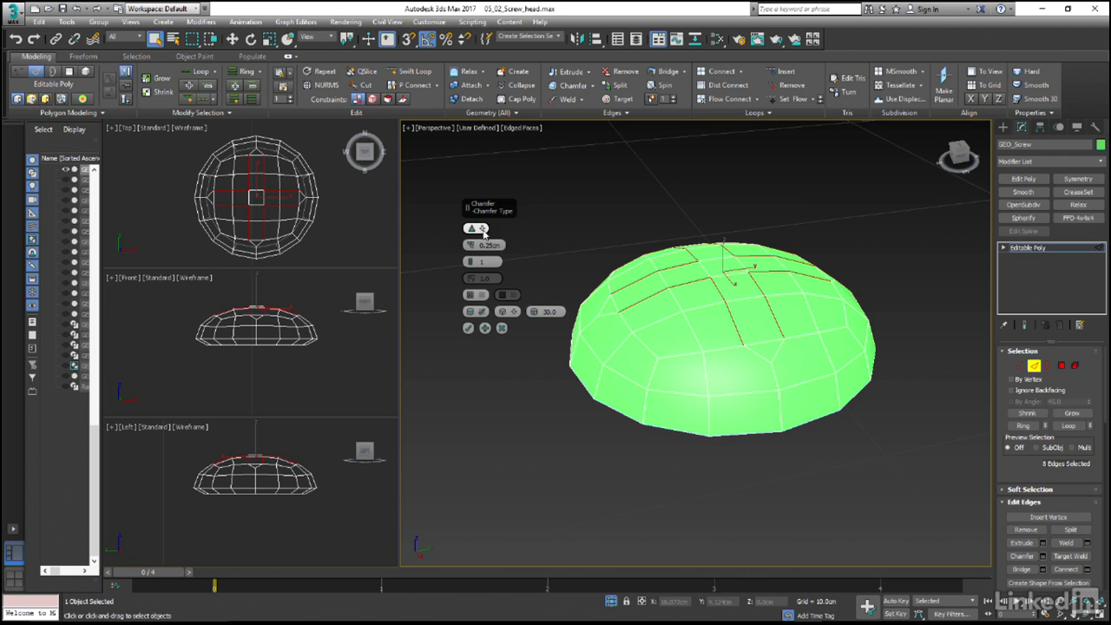
- Try the Quad Chamfer type on the cross edges
click(483, 231)
click(509, 249)
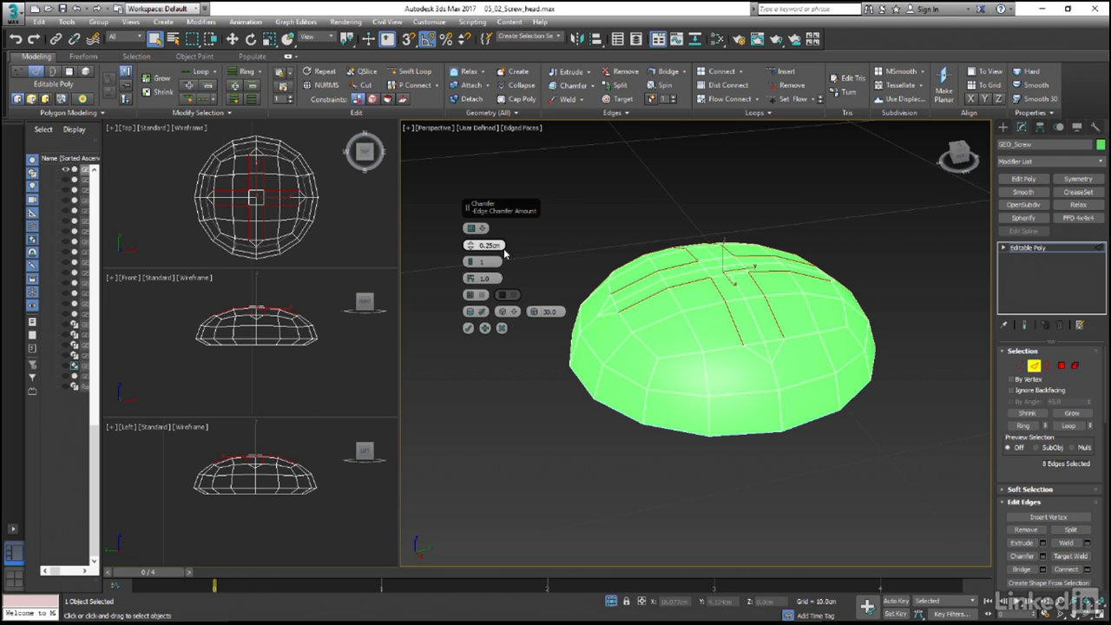
mouse_move(709, 323)
alt+middle_down()
mouse_move(719, 347)
mouse_move(711, 334)
alt+middle_up()
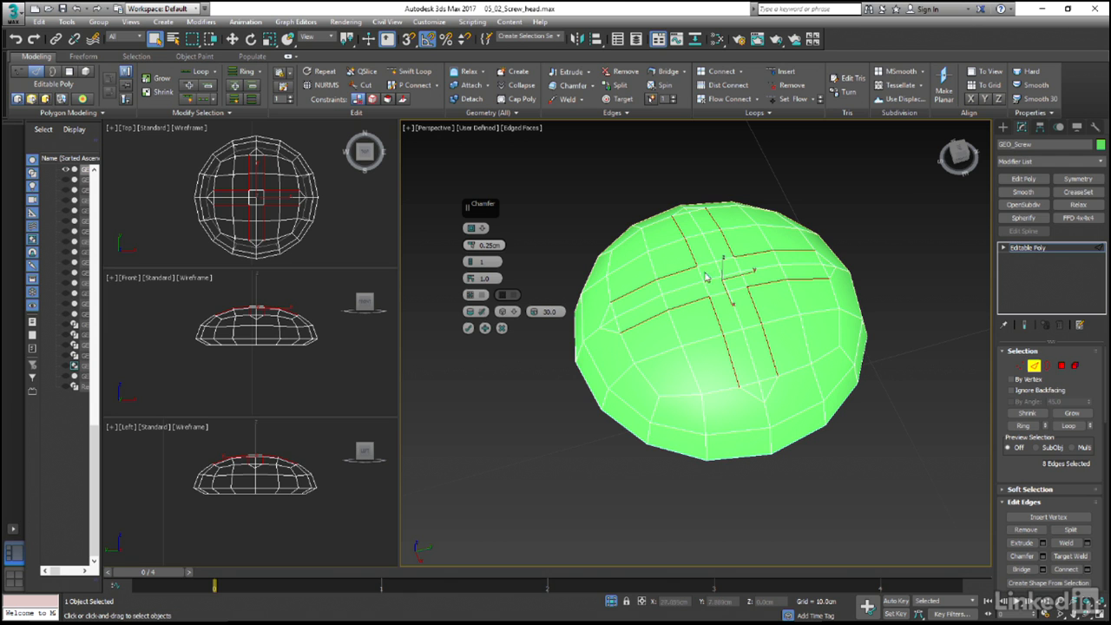
- Switch the chamfer type to Standard Chamfer and apply the chamfer to the cross edges
click(473, 229)
click(517, 235)
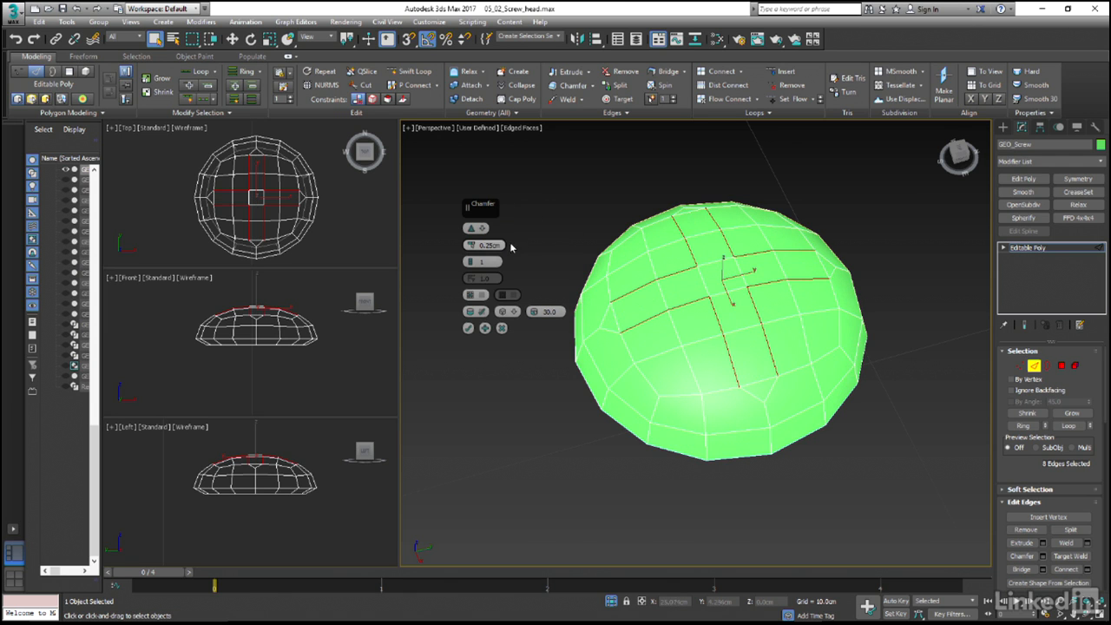
click(469, 328)
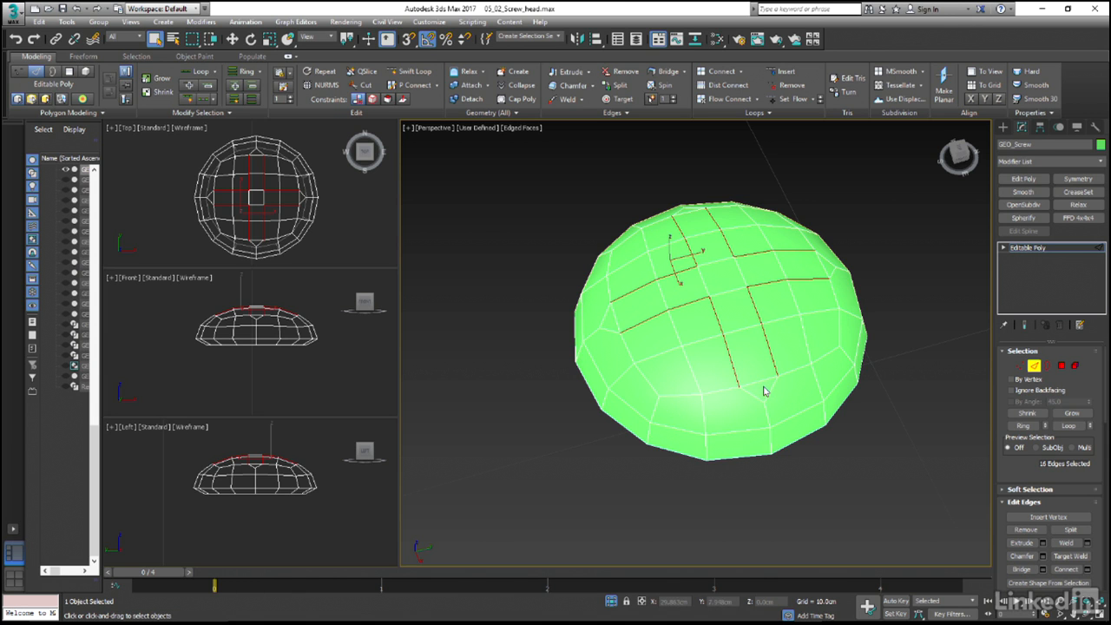
- Cut two edges at the front end of the cross, from the neighboring ring vertices to the midpoints of the pointed end's sides
click(363, 86)
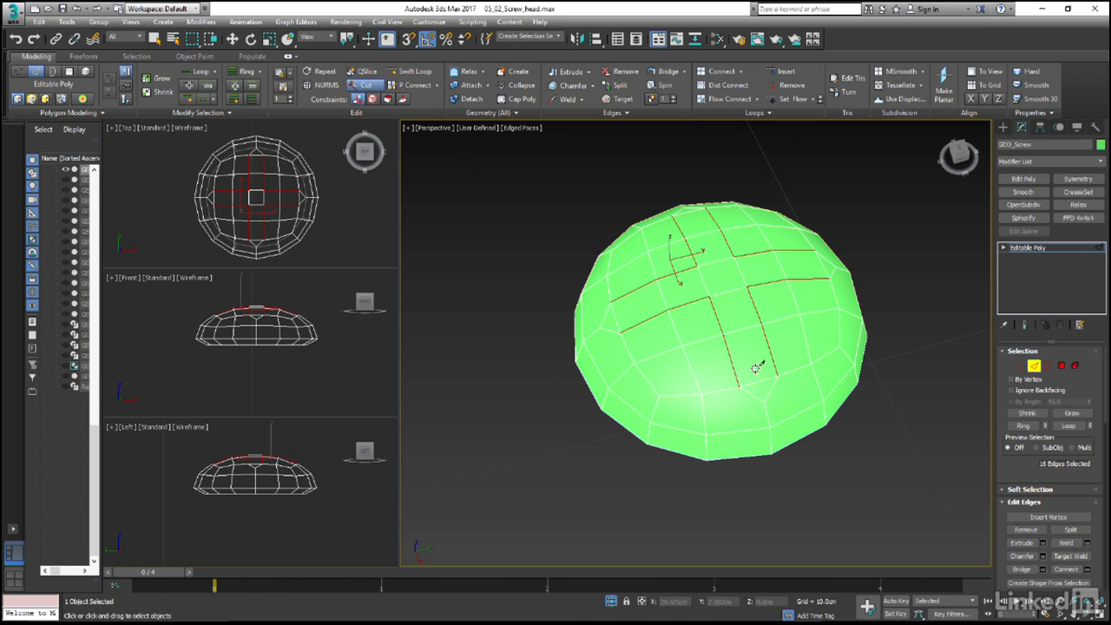
alt+middle_drag(752, 361, 745, 368)
scroll(750, 387, up, 3)
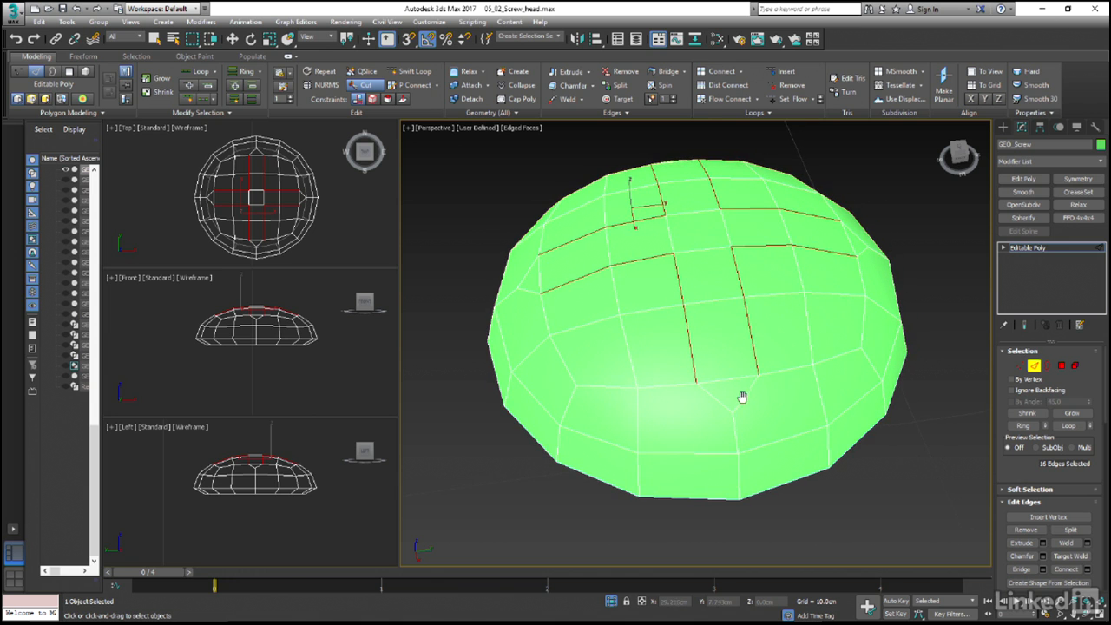
click(639, 451)
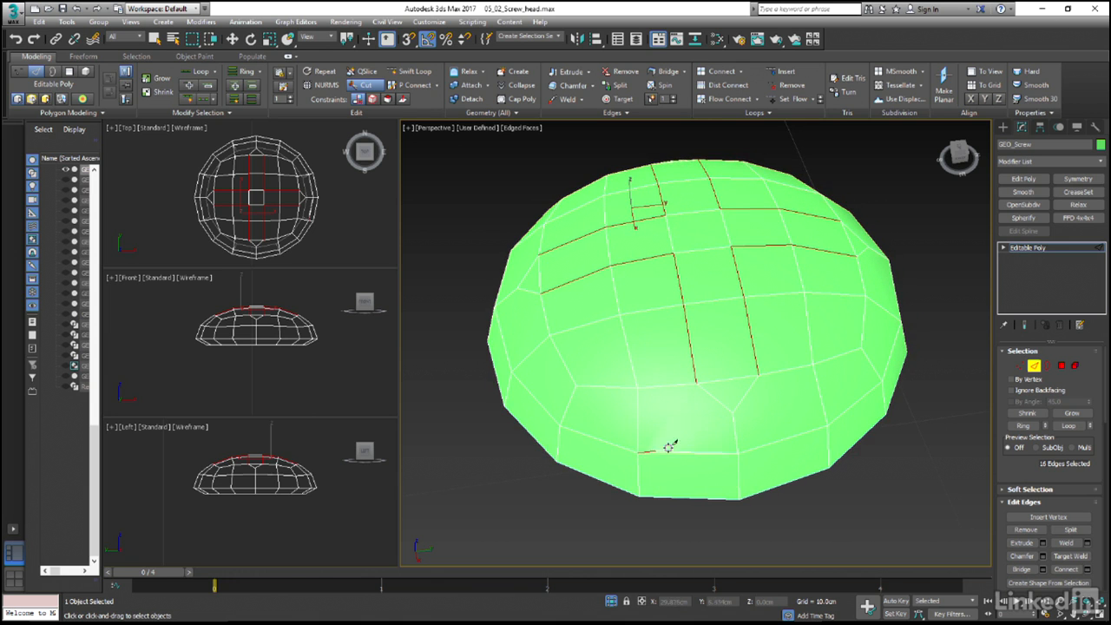
click(713, 399)
right_click(716, 440)
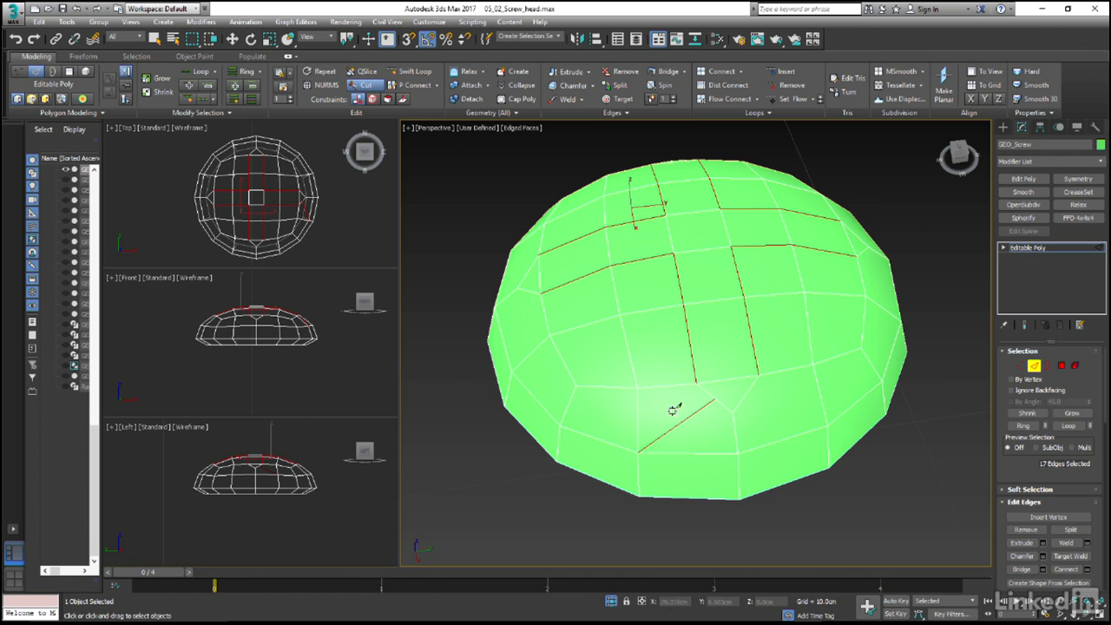
click(826, 424)
click(747, 393)
right_click(785, 406)
- Cut matching diagonal edges from the ring vertices to the pointed tips at the remaining ends of the cross
alt+middle_drag(856, 357, 650, 476)
click(637, 476)
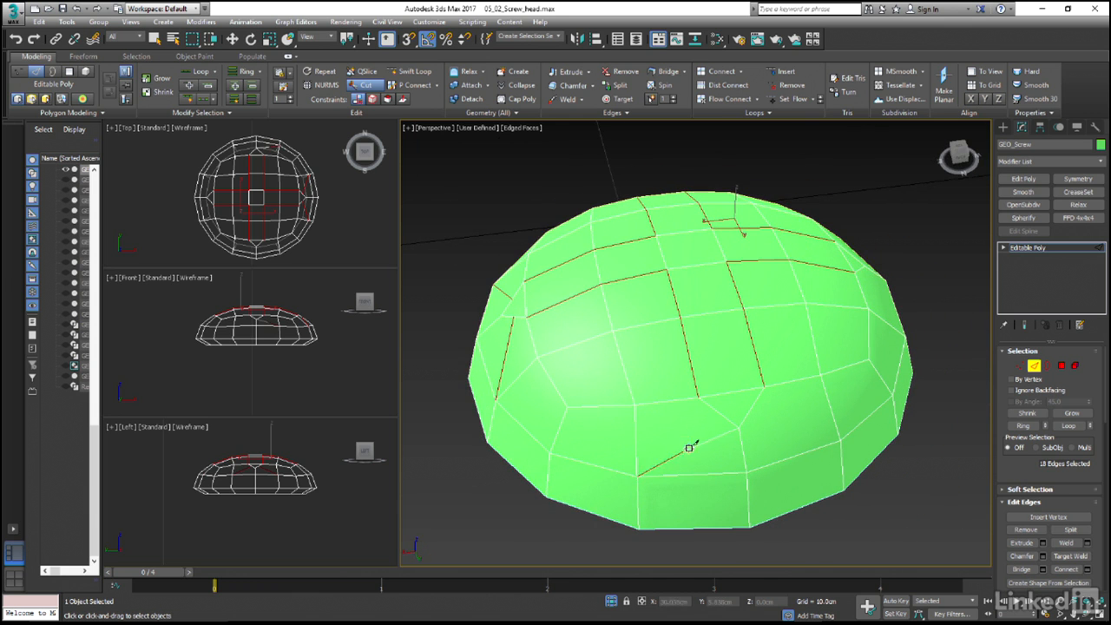
click(716, 408)
right_click(716, 408)
scroll(755, 416, down, 4)
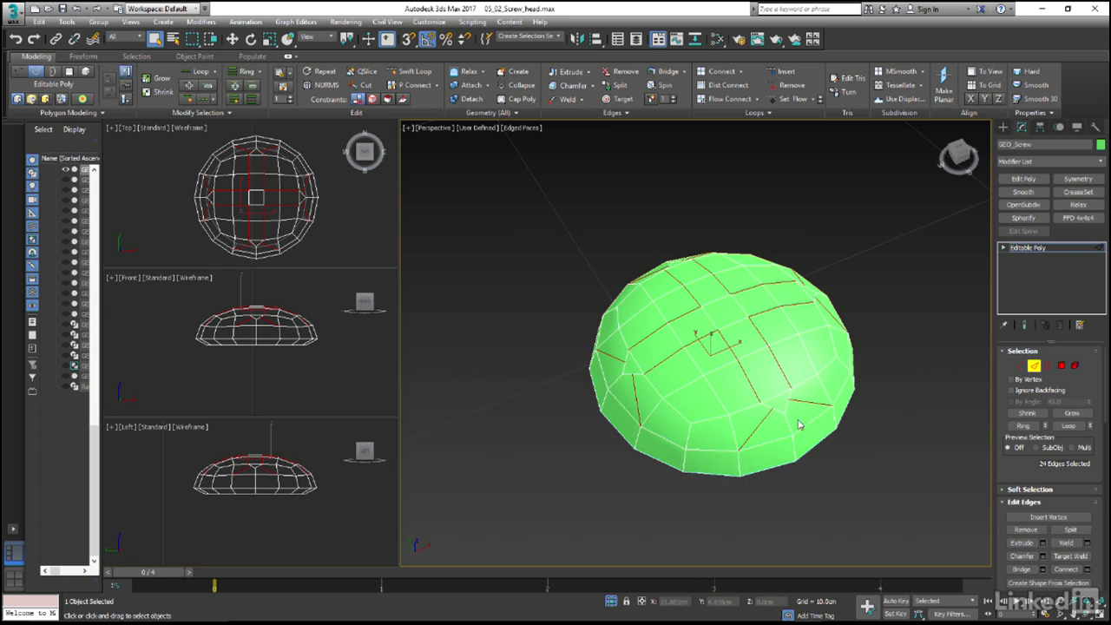
- Scale the newly cut vertex pairs at the cross ends apart with the Edge constraint on, rounding the four tips
right_click(328, 227)
key(alt+w)
key(1)
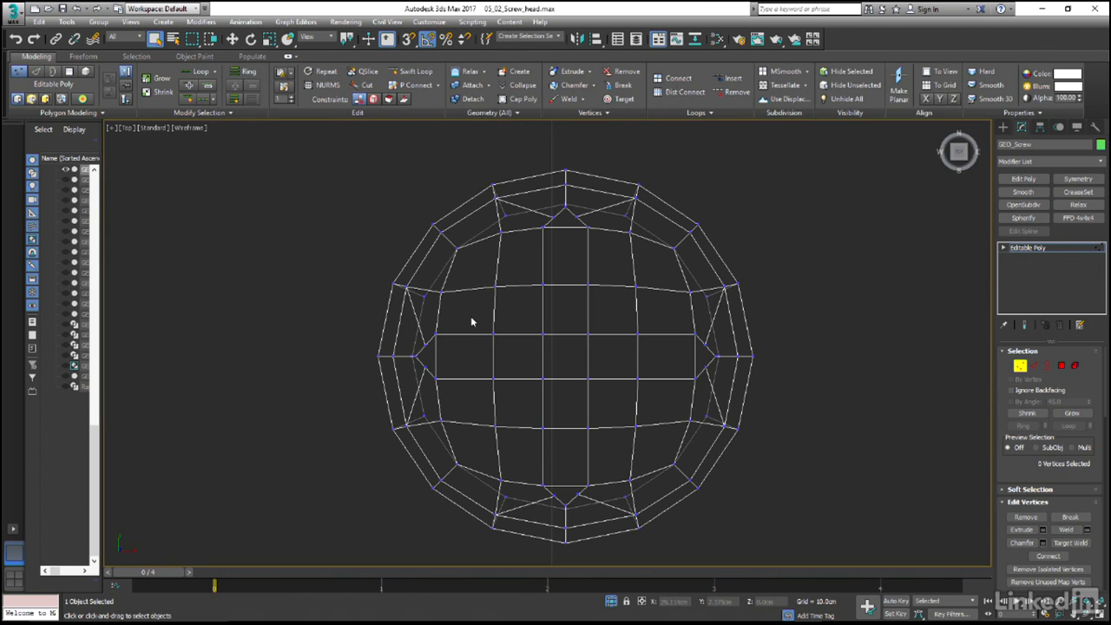
drag(545, 216, 584, 226)
click(373, 99)
key(r)
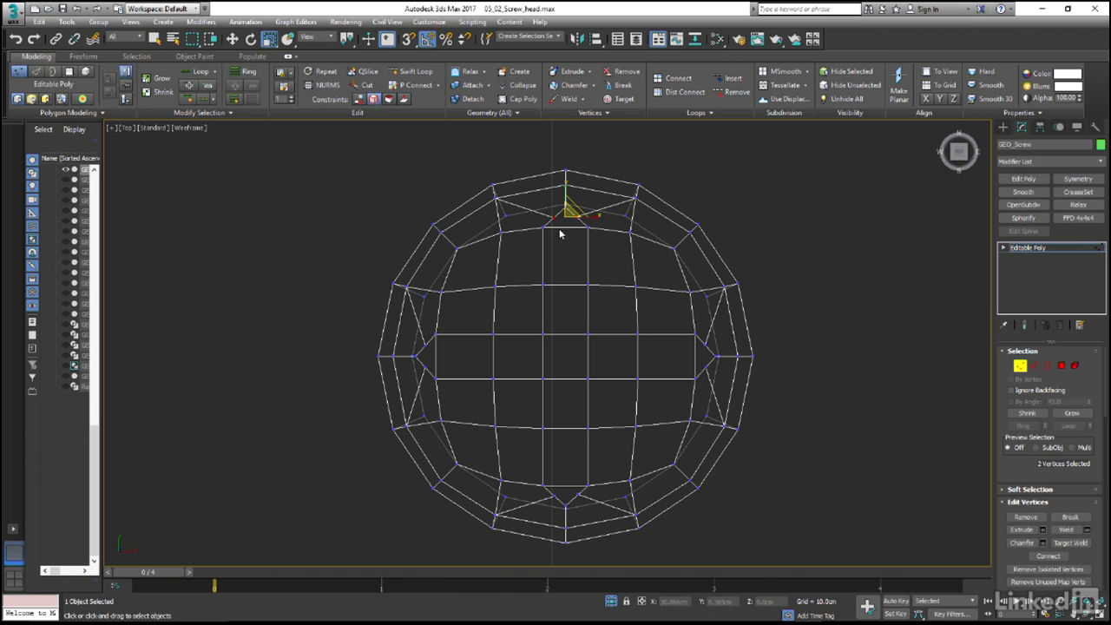
drag(592, 217, 620, 230)
drag(549, 489, 613, 495)
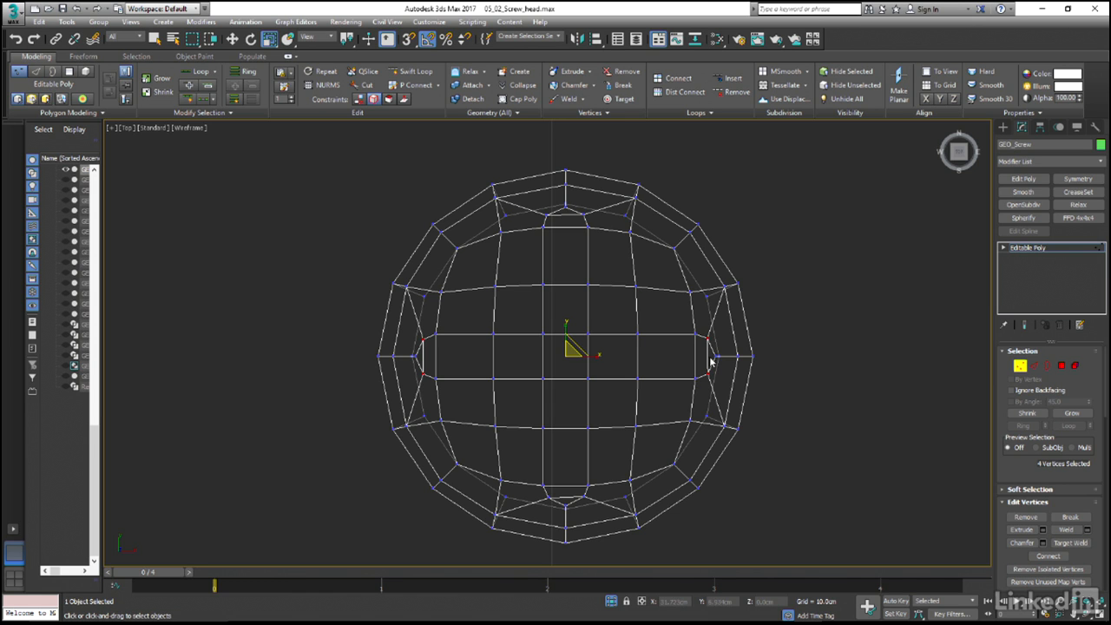
- Select all 17 polygons that make up the cross on the screw head, including the rounded tips
click(1063, 366)
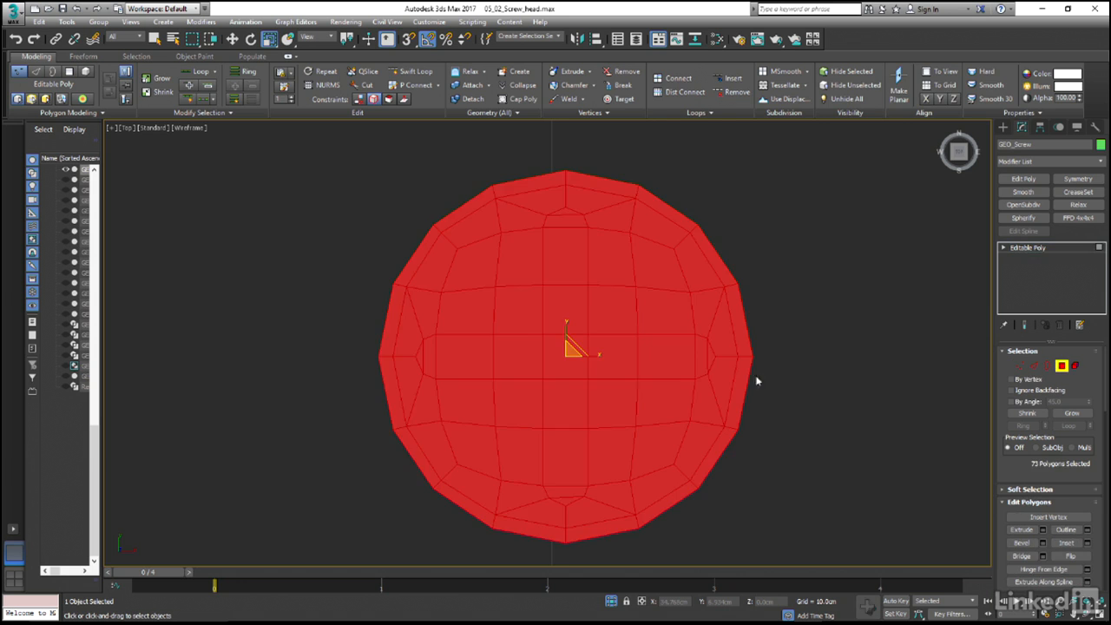
click(572, 371)
ctrl+click(602, 373)
ctrl+click(564, 321)
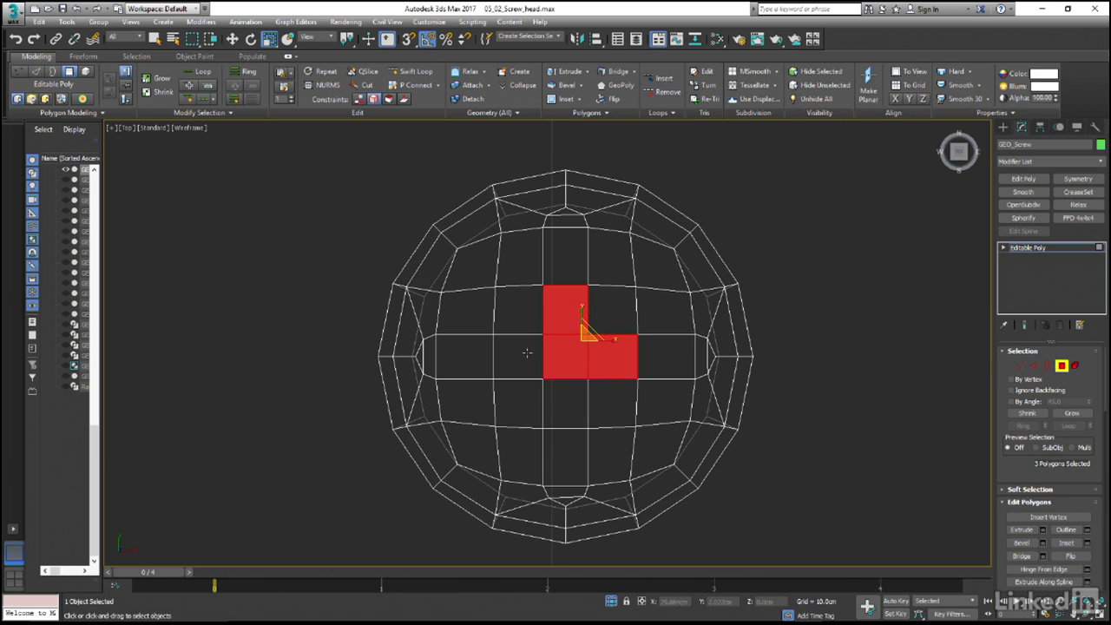
ctrl+click(518, 358)
ctrl+click(566, 404)
ctrl+click(567, 451)
ctrl+click(565, 494)
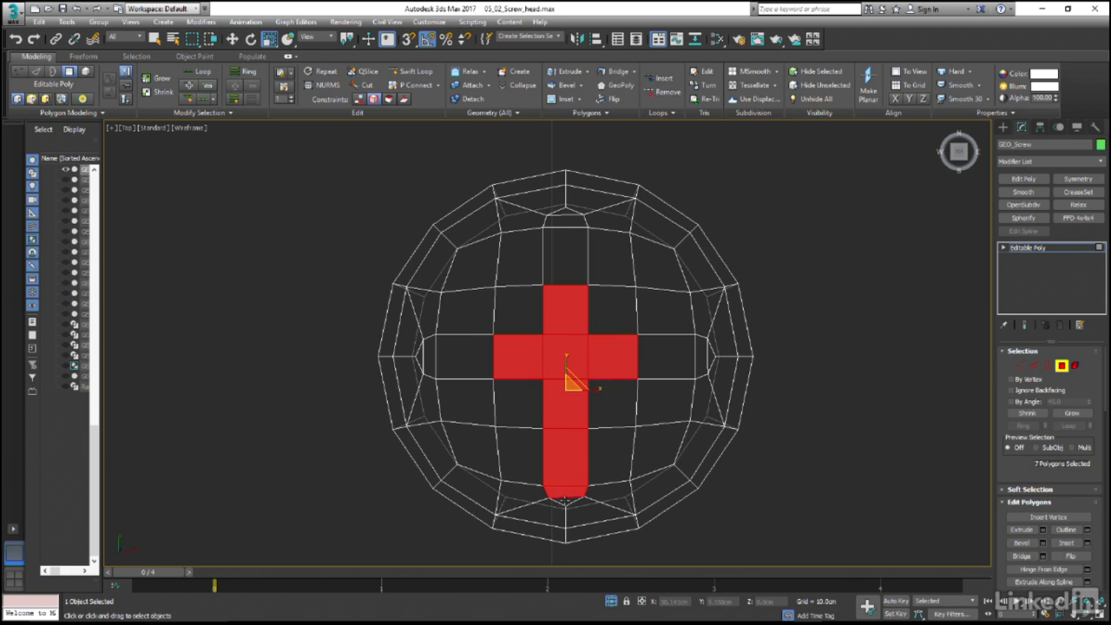
ctrl+click(461, 361)
ctrl+click(429, 357)
ctrl+click(419, 356)
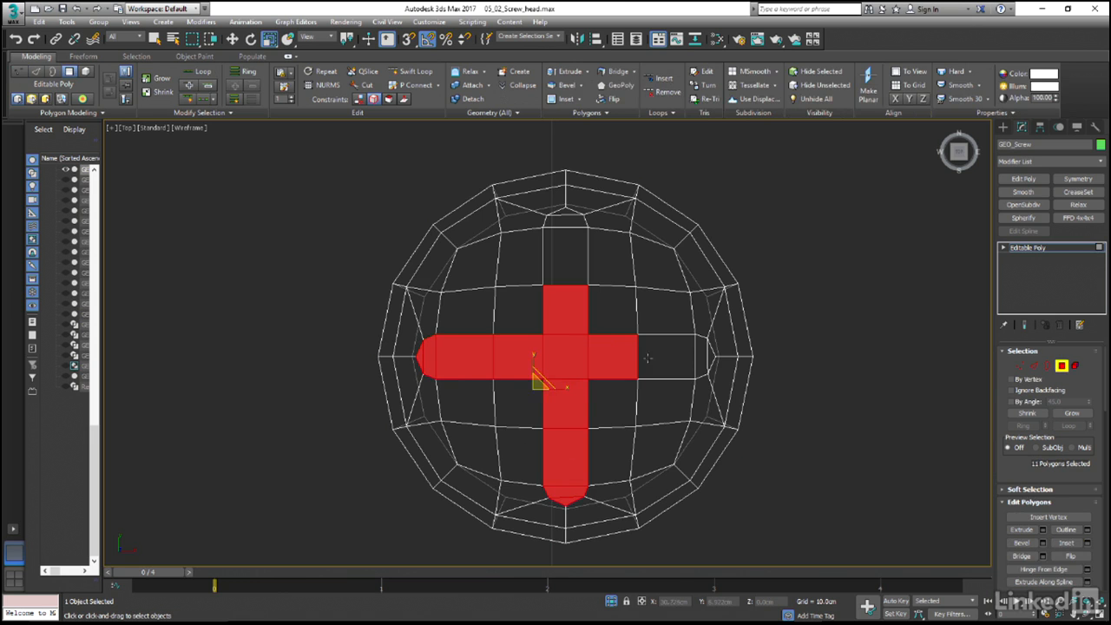
ctrl+click(666, 356)
ctrl+click(702, 355)
ctrl+click(710, 356)
ctrl+click(574, 273)
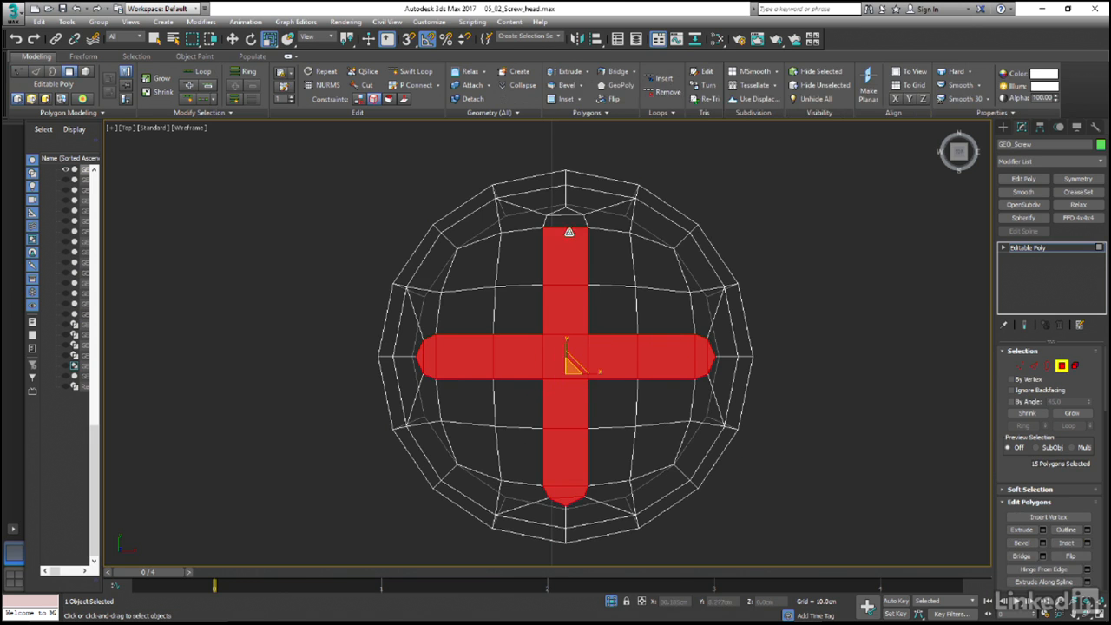
ctrl+click(570, 231)
ctrl+click(566, 217)
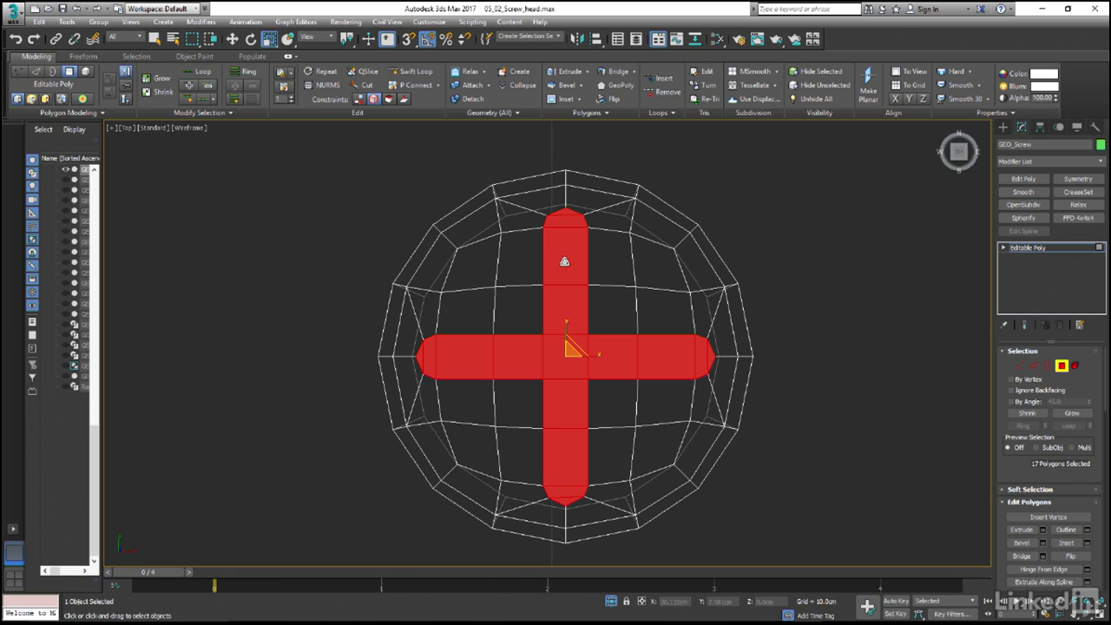
- Bevel the cross polygons inward with a height of -0.07 cm and an outline of -0.05 cm
key(alt+w)
shift+click(559, 85)
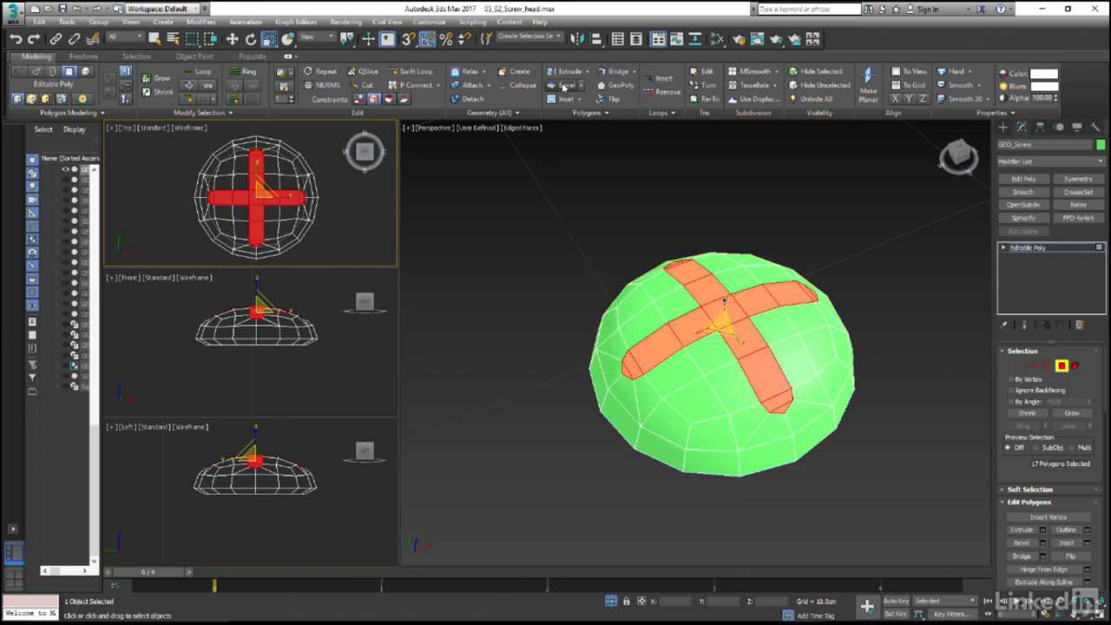
right_click(477, 244)
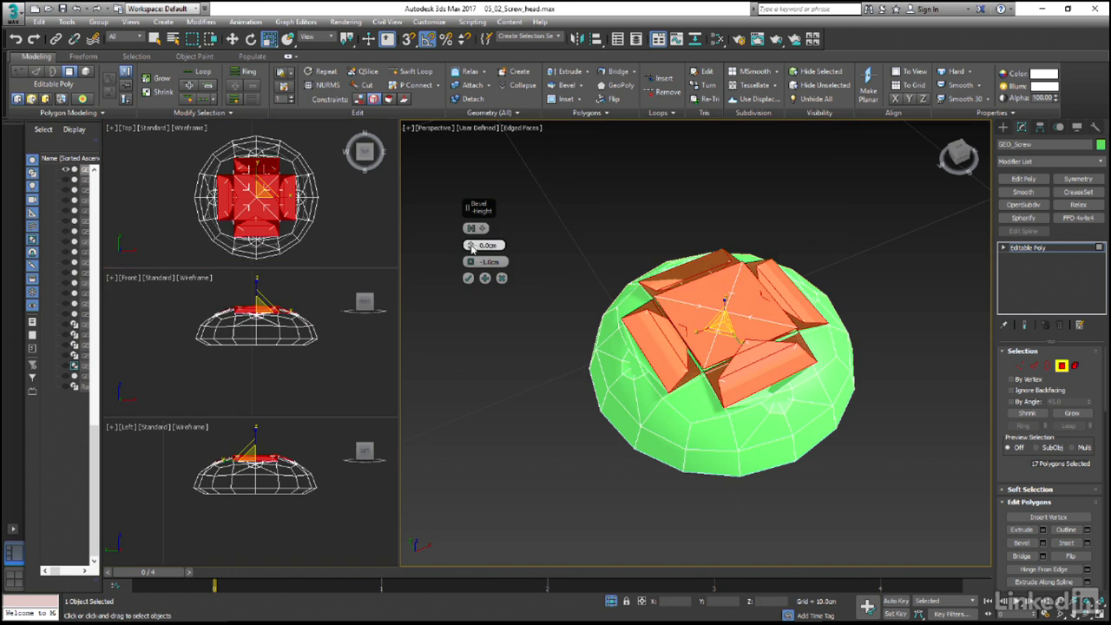
right_click(470, 262)
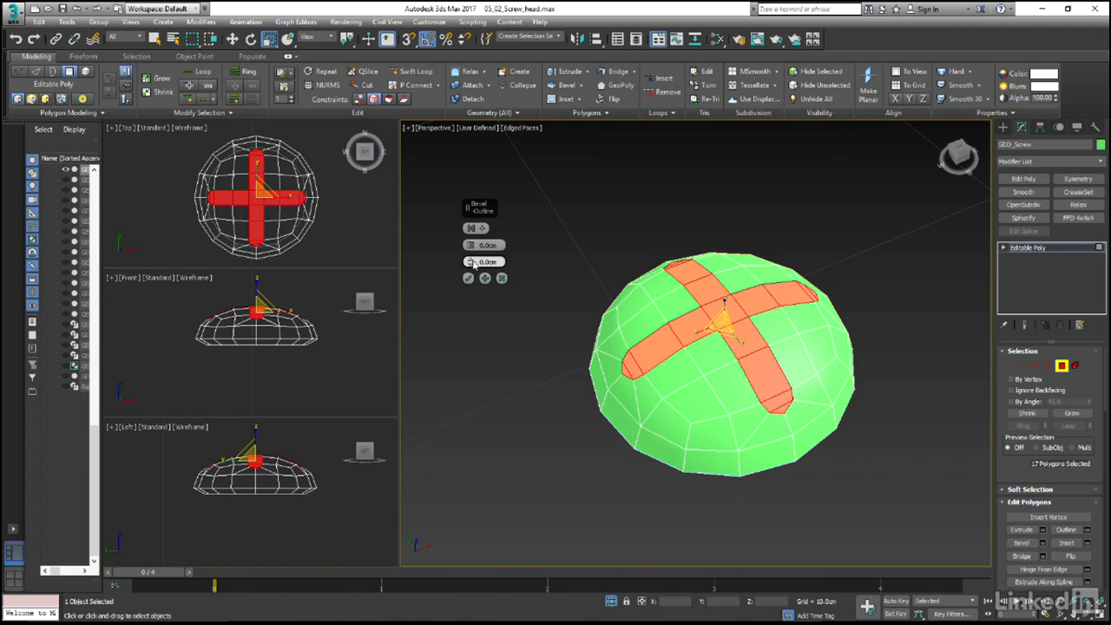
click(481, 244)
text(-0.0)
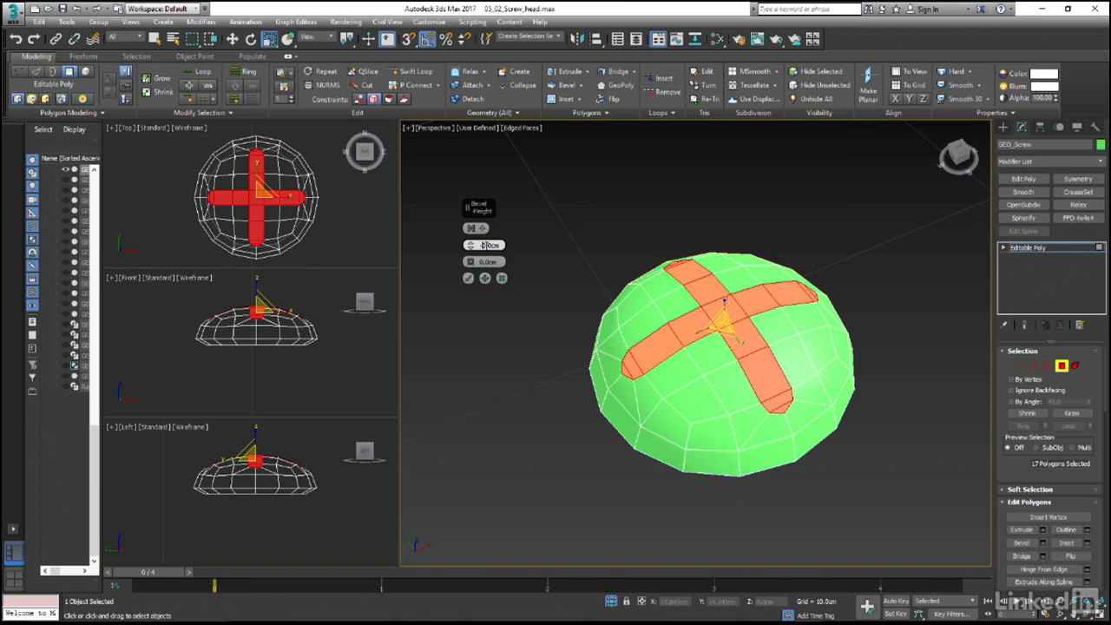
text(7cm)
click(481, 261)
click(483, 261)
text(-0.0)
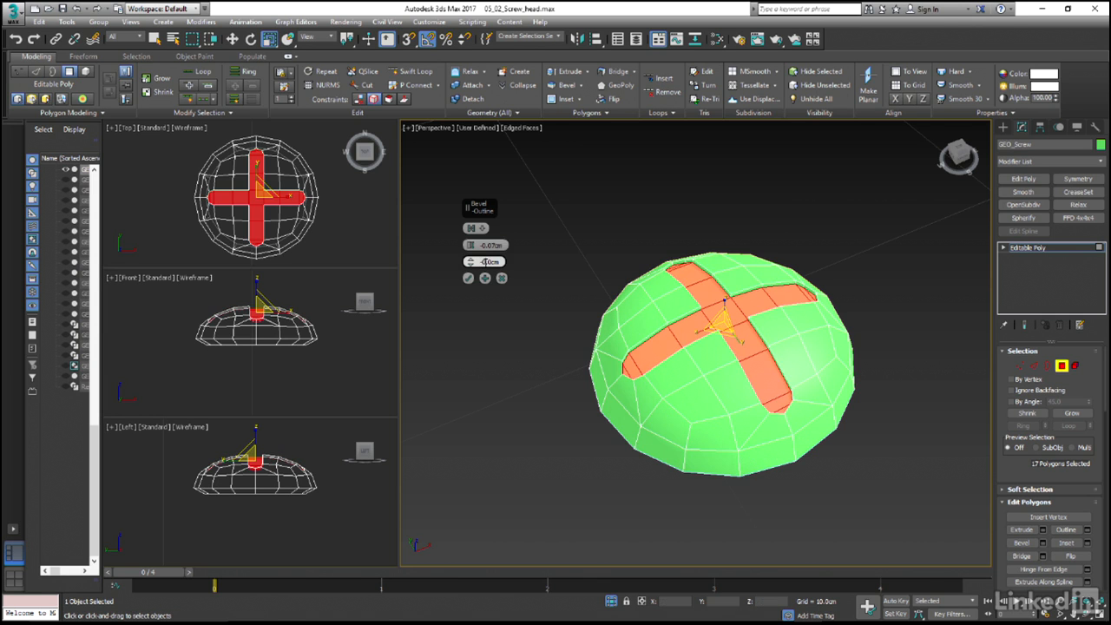
text(5cm)
- Apply the bevel and add a second, deeper one with a height of -0.302 cm and an outline of -0.05 cm
click(485, 278)
click(486, 278)
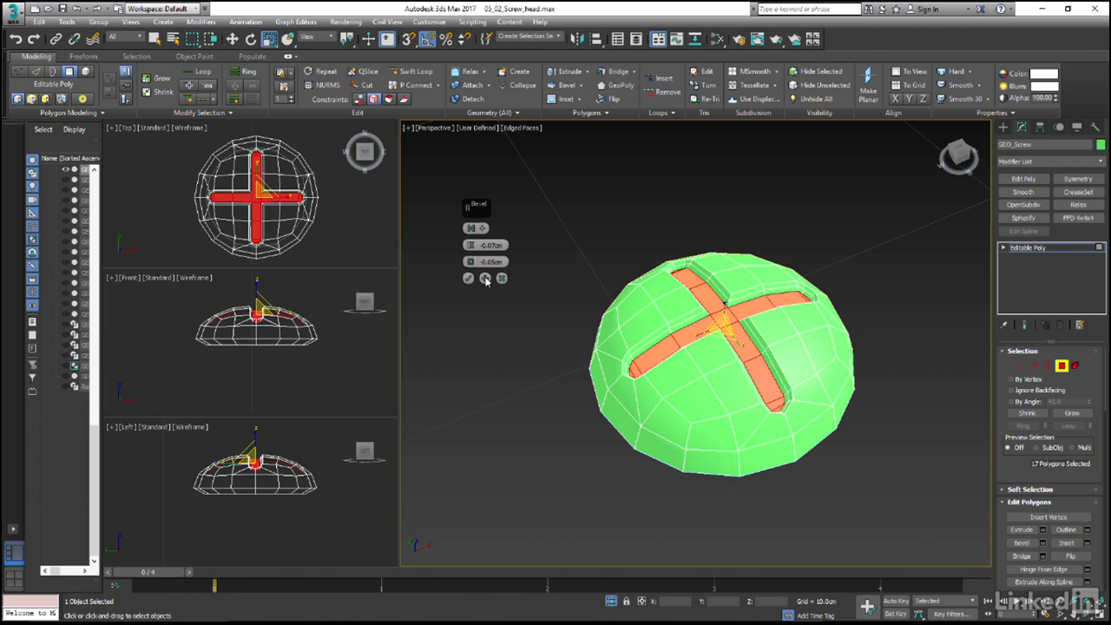
drag(471, 248, 471, 246)
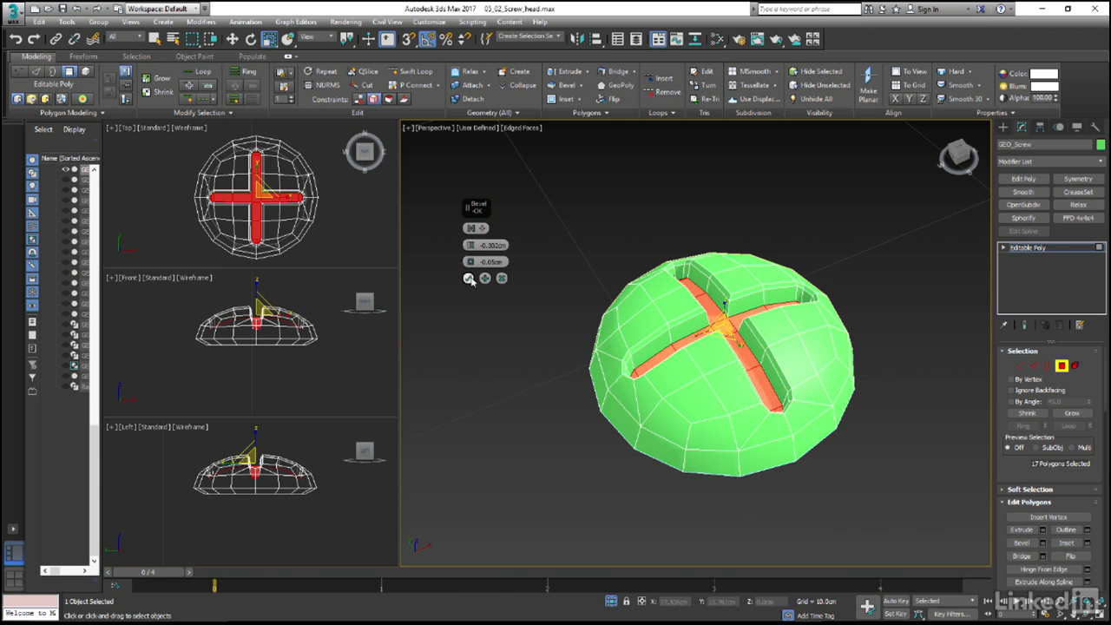
click(468, 277)
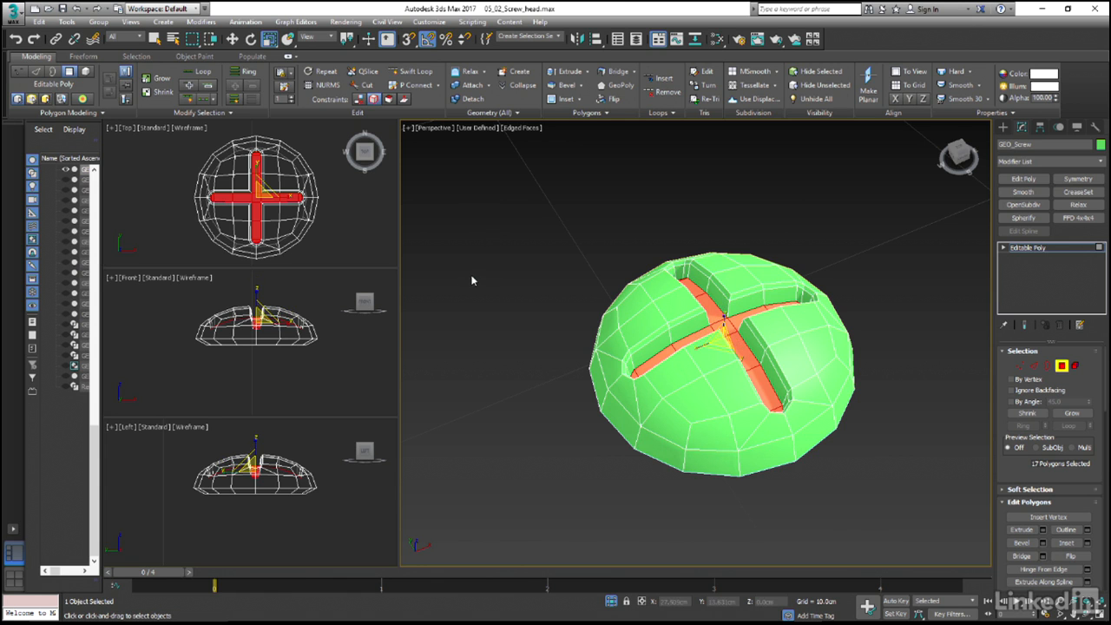
- Add an OpenSubdiv modifier with 2 iterations to the whole screw head and hide the edged faces in the perspective view
click(1057, 365)
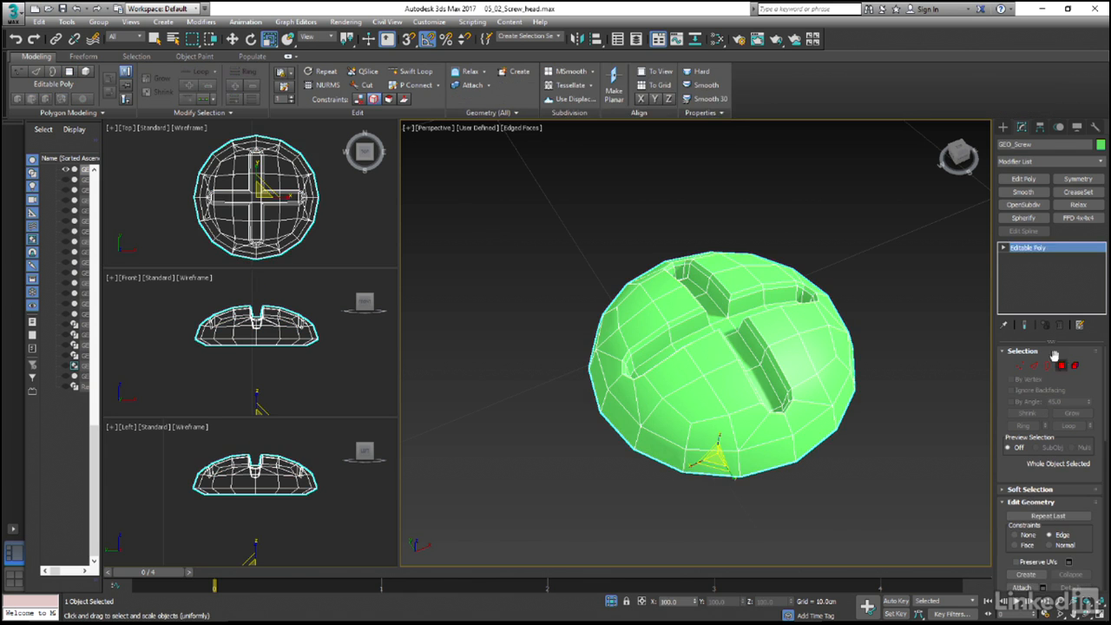
click(1022, 205)
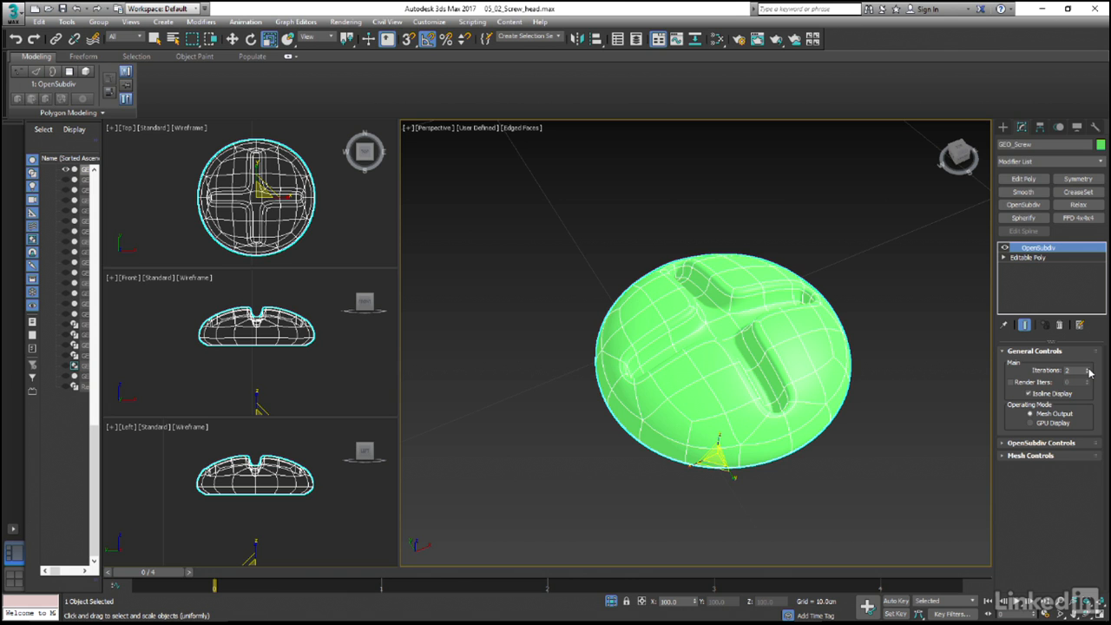
key(F4)
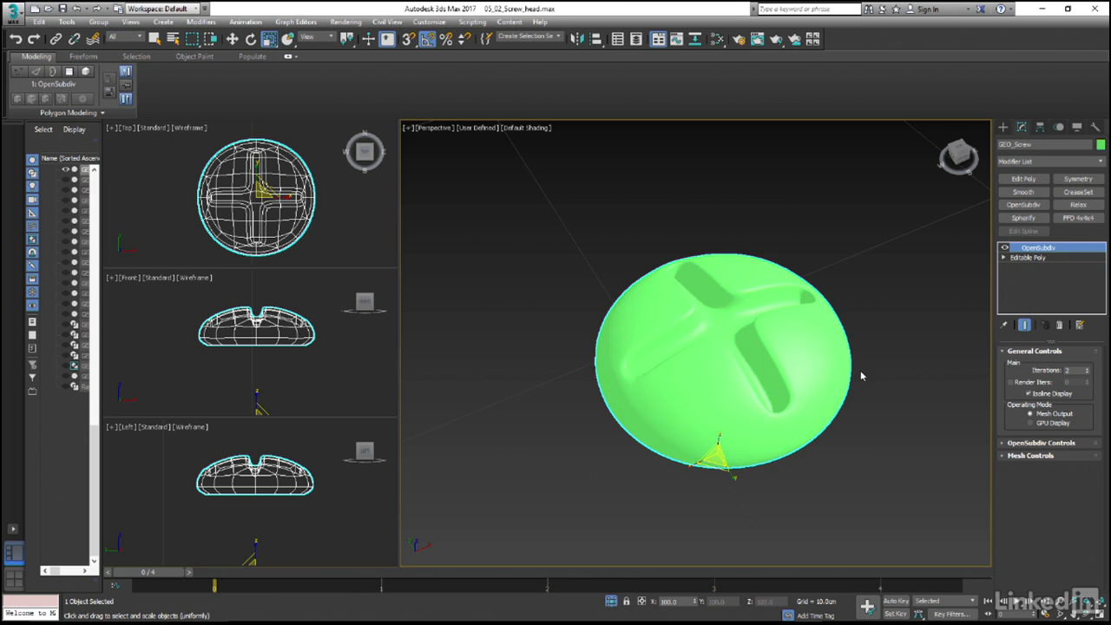
mouse_move(860, 385)
alt+middle_down()
mouse_move(909, 382)
mouse_move(788, 376)
mouse_move(875, 384)
alt+middle_up()
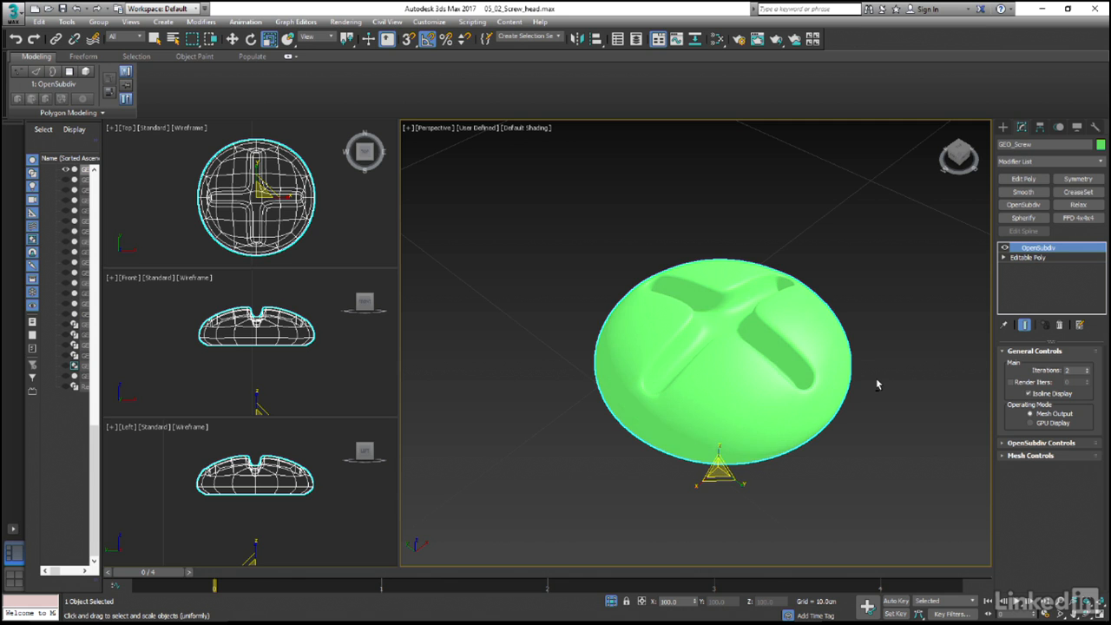